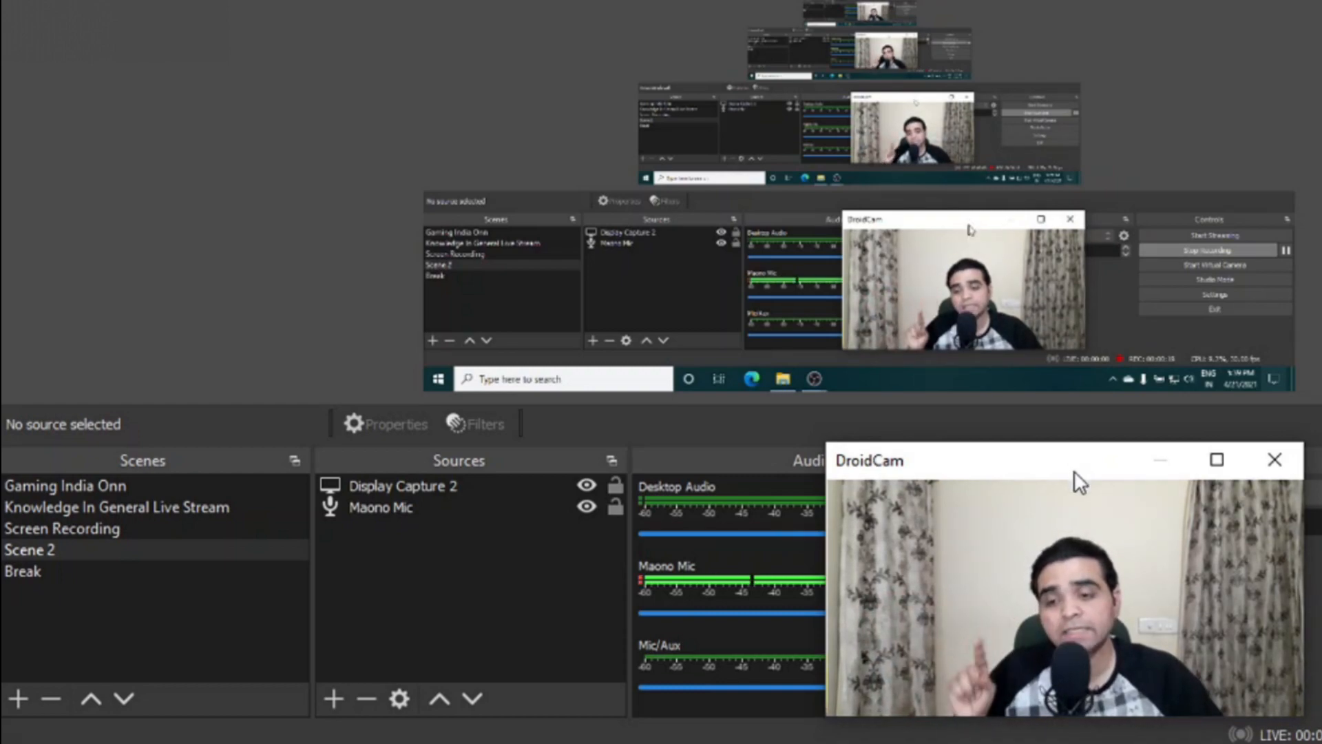
Step: Add a new media source to Scene 2 with the local file Wrong Aug2019.mp3, clearing the webcam window off the source list
drag(1018, 462, 842, 459)
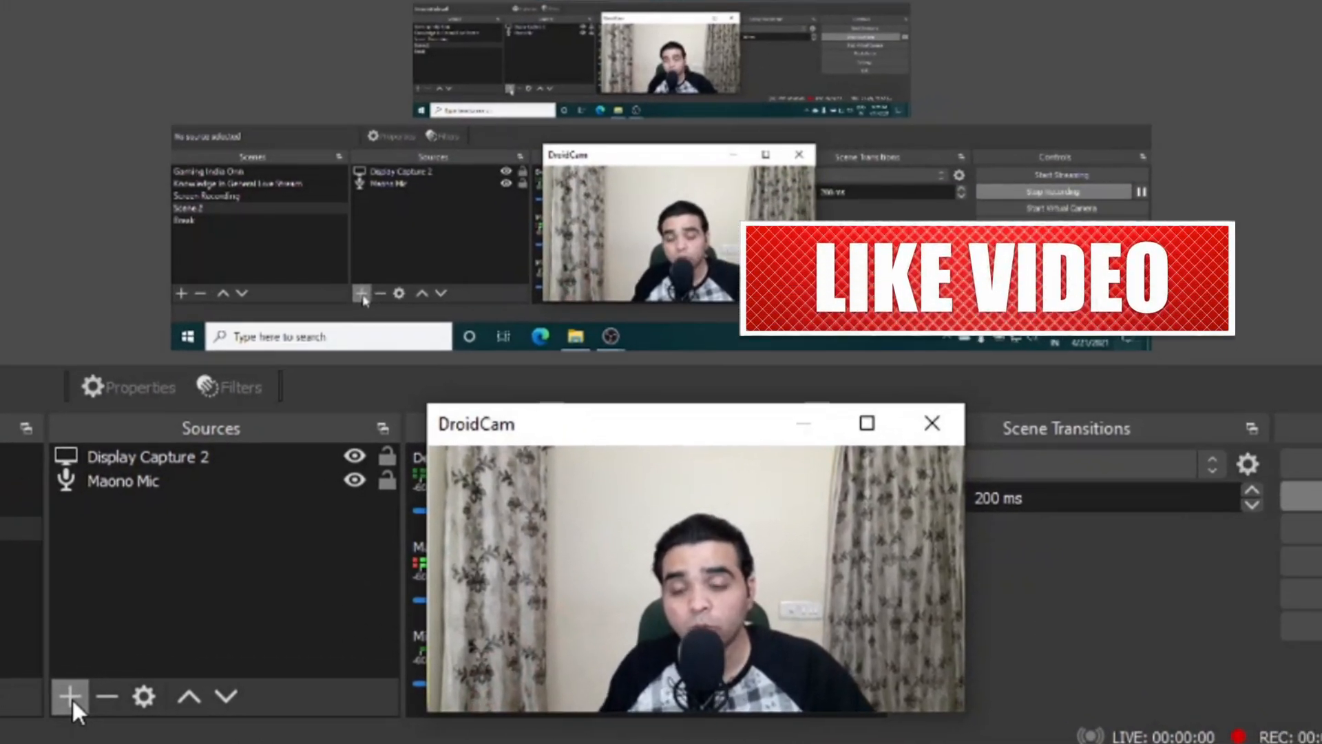
click(71, 696)
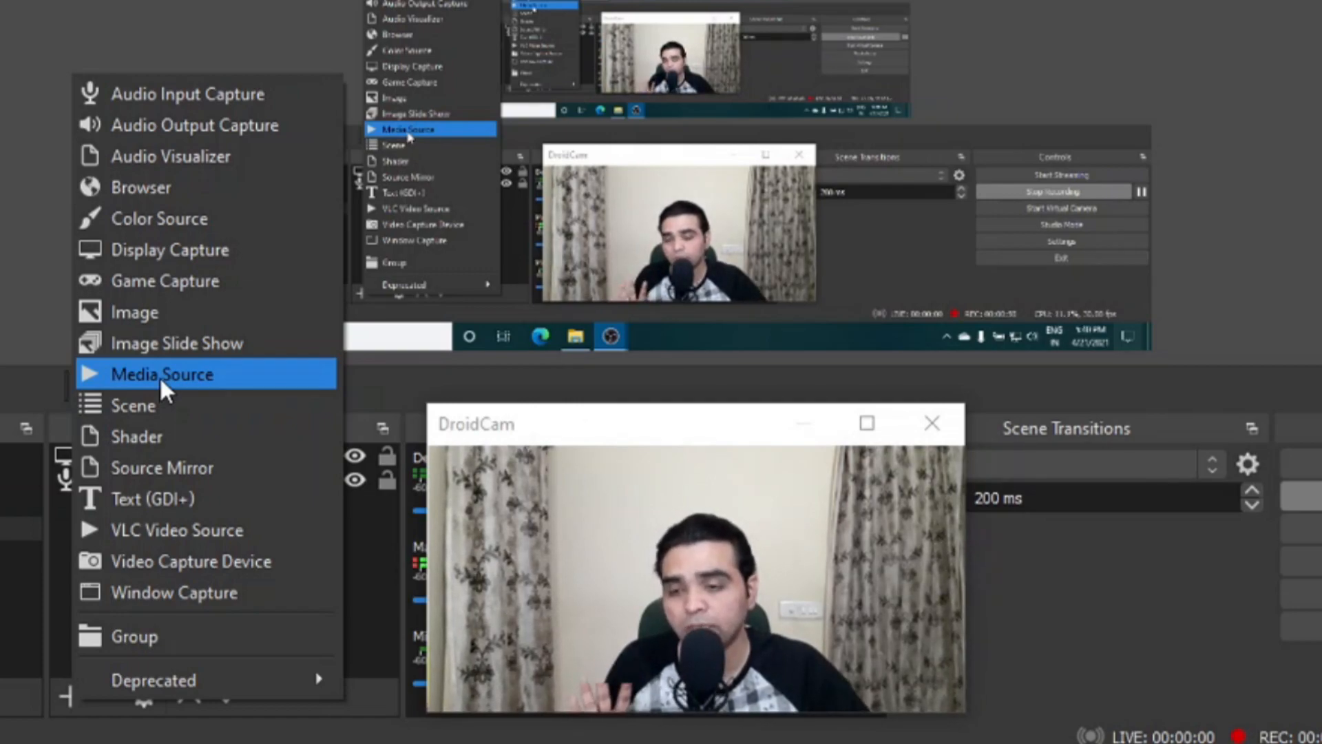
click(188, 375)
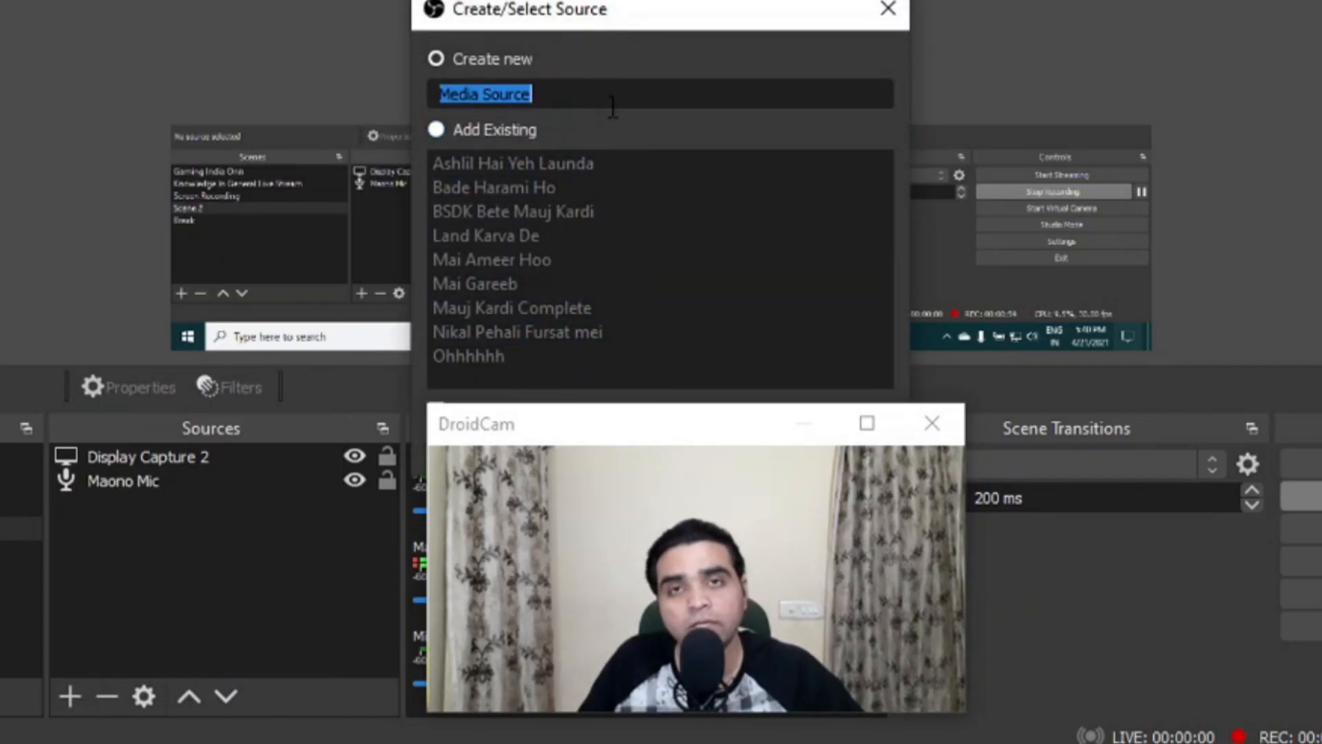
drag(655, 25, 675, 0)
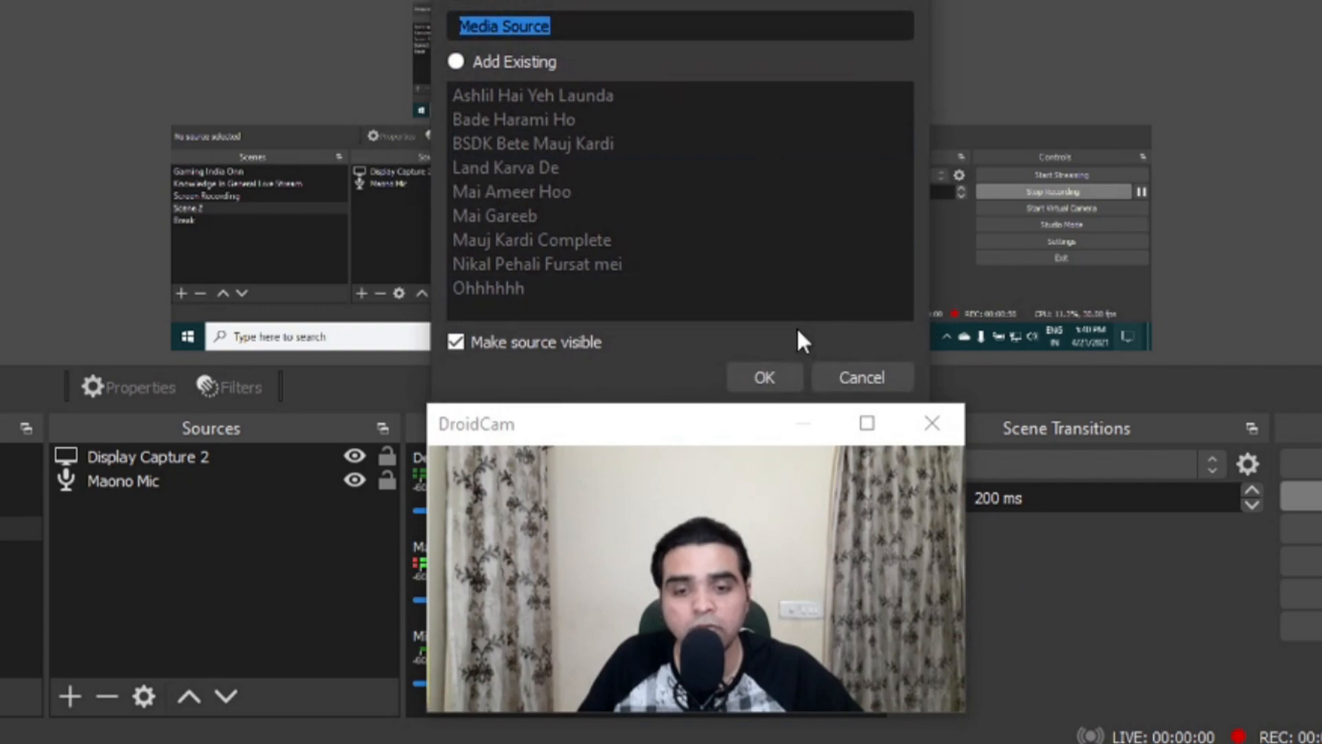
click(759, 377)
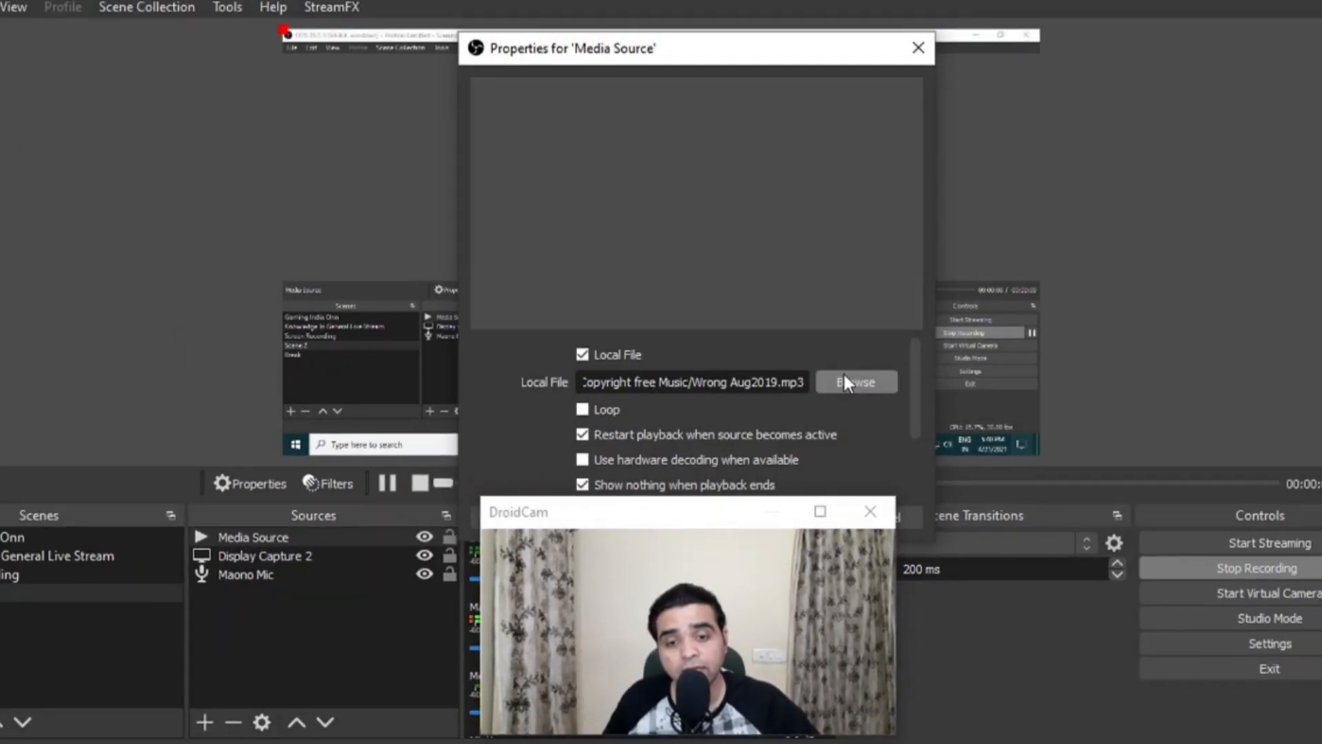
drag(669, 55, 691, 0)
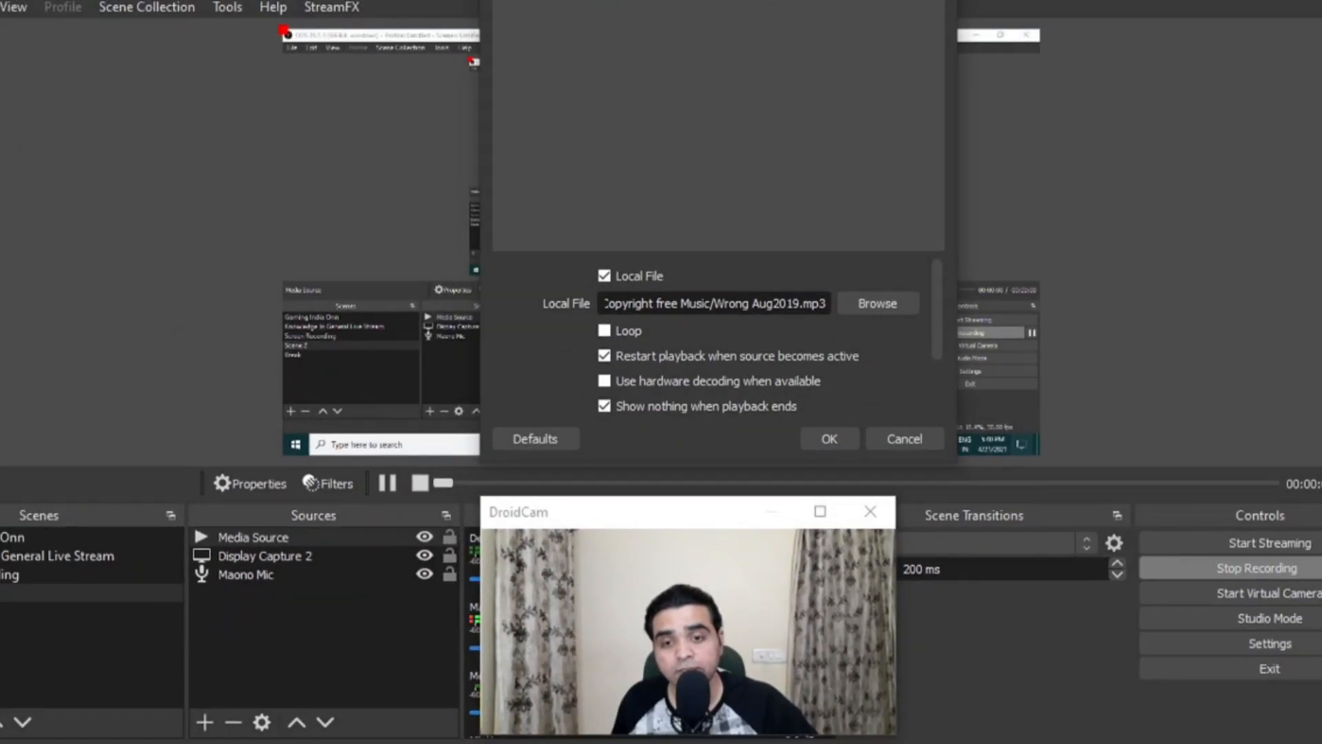
click(825, 453)
Step: Lower the Media Source volume to -18.0 dB in the mixer and enable looping in its properties
drag(661, 530, 1031, 523)
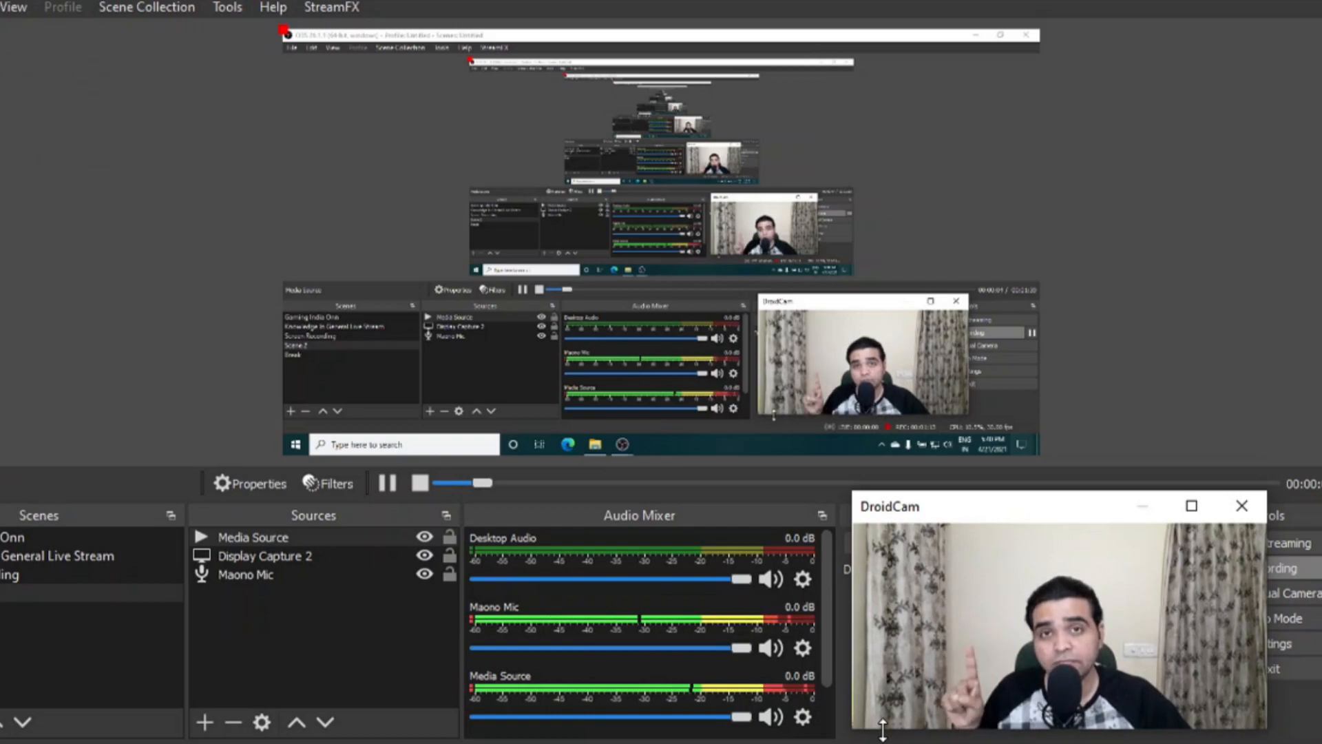
drag(742, 715, 630, 721)
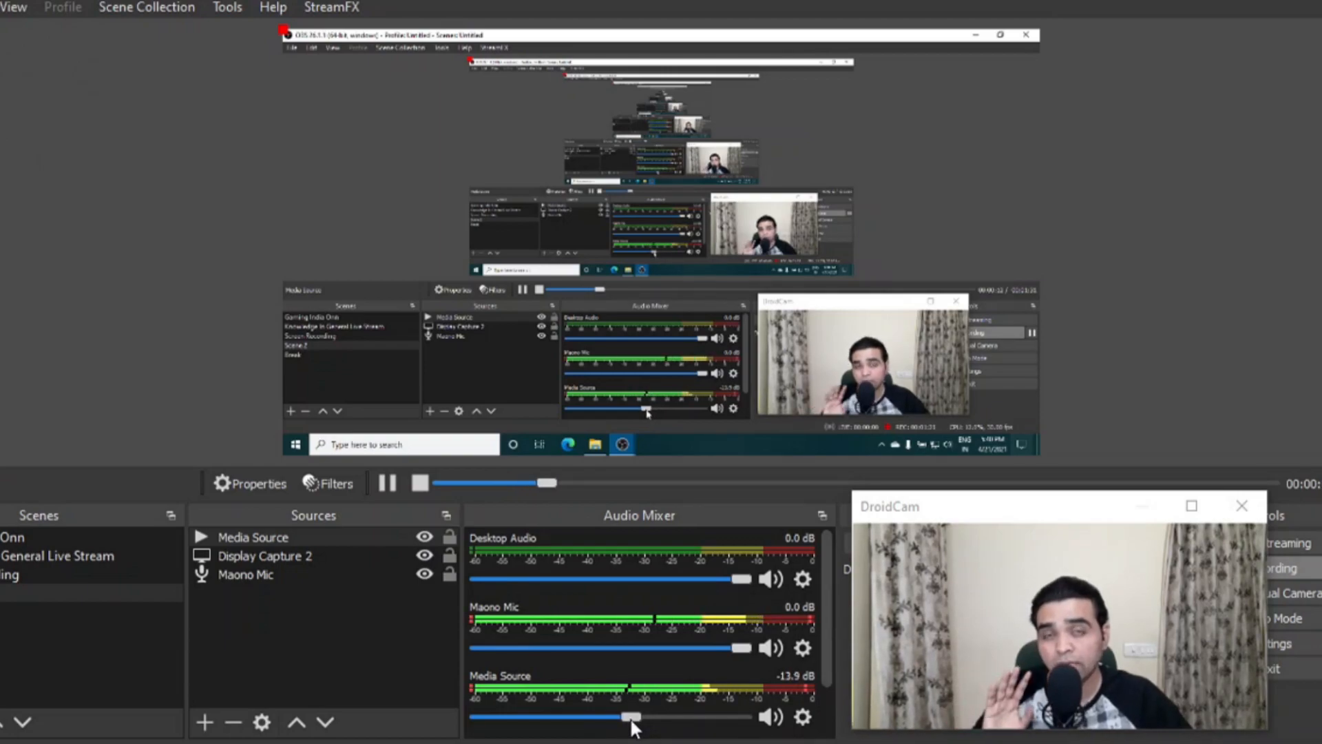
drag(631, 721, 613, 726)
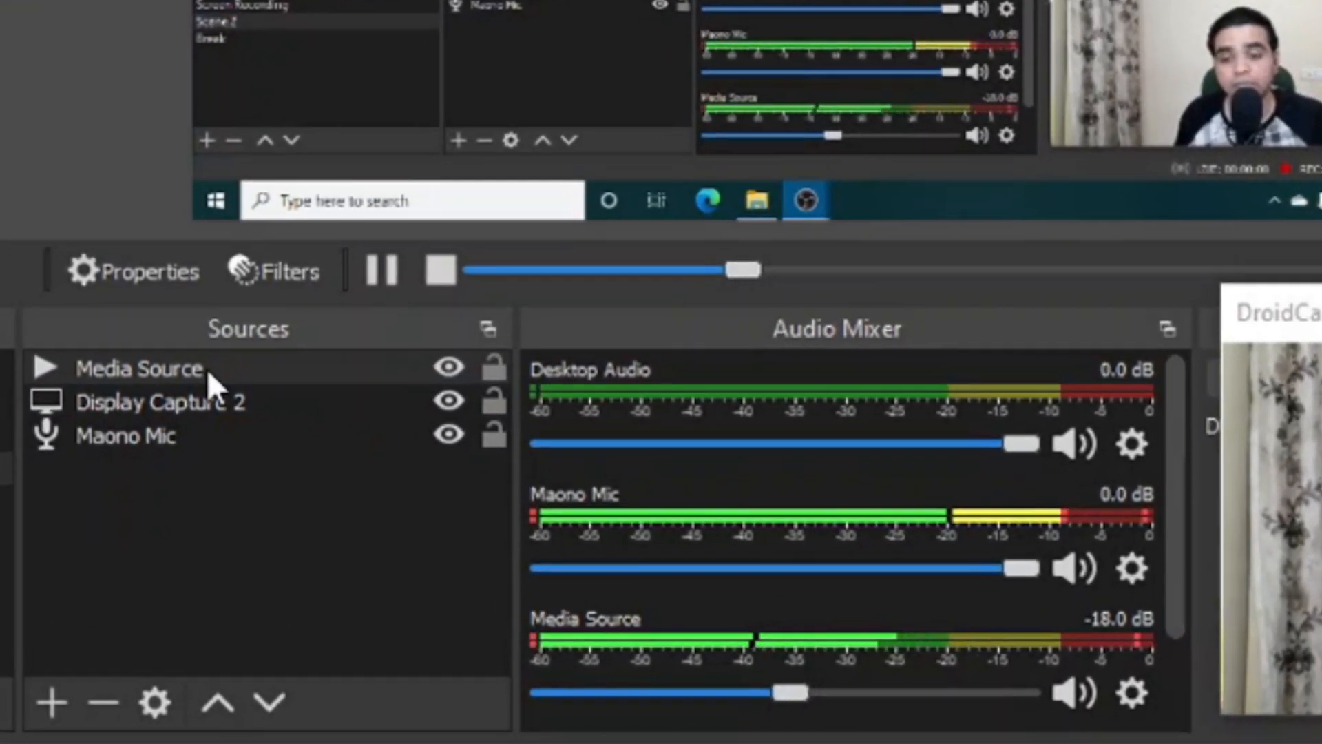
double_click(291, 538)
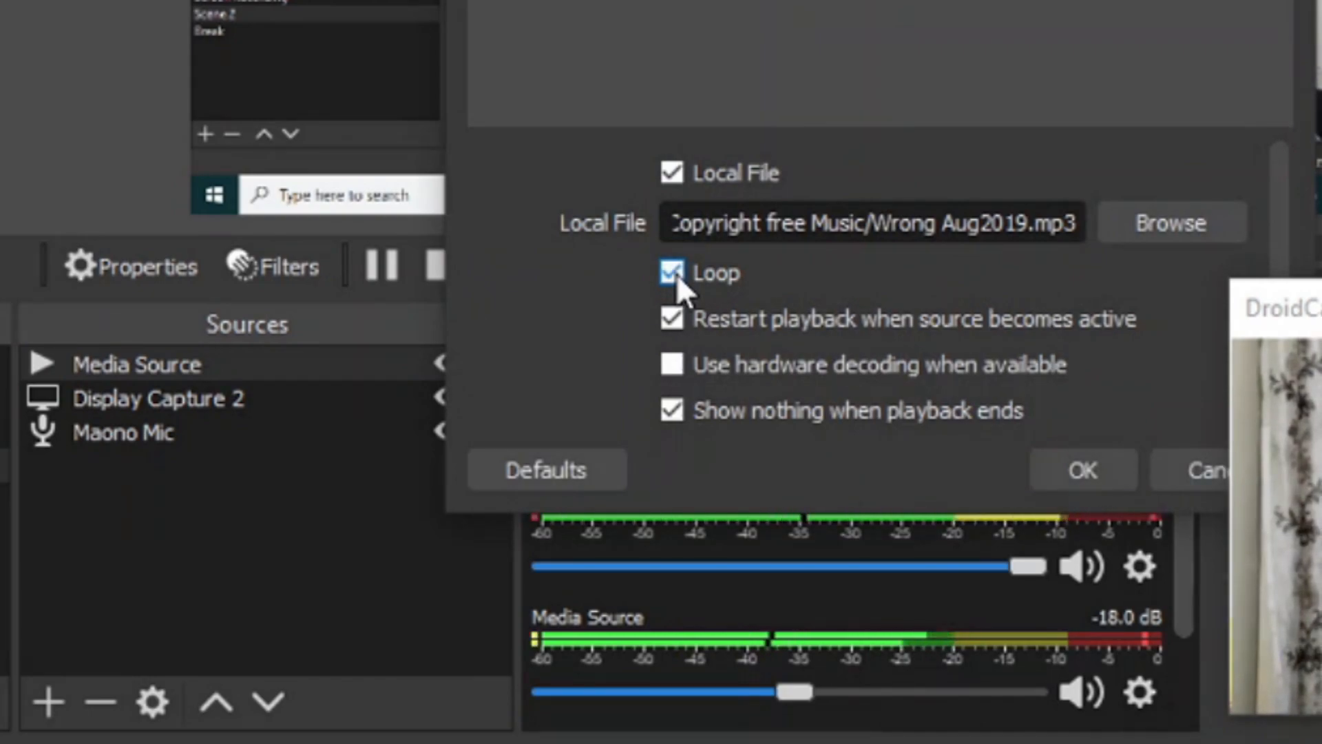
click(1078, 470)
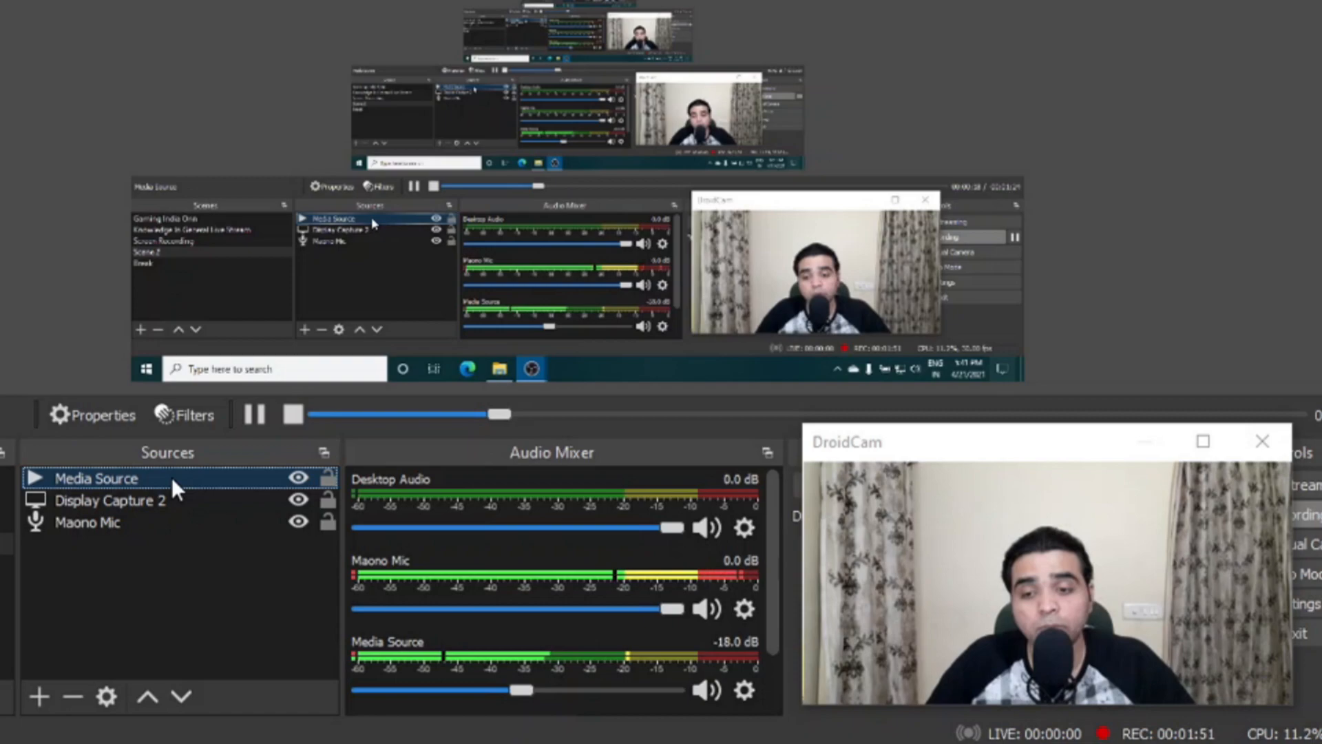
Step: Open the filters of the Media Source and arrange the filter and webcam windows so the filter lists and mixer are accessible
right_click(172, 477)
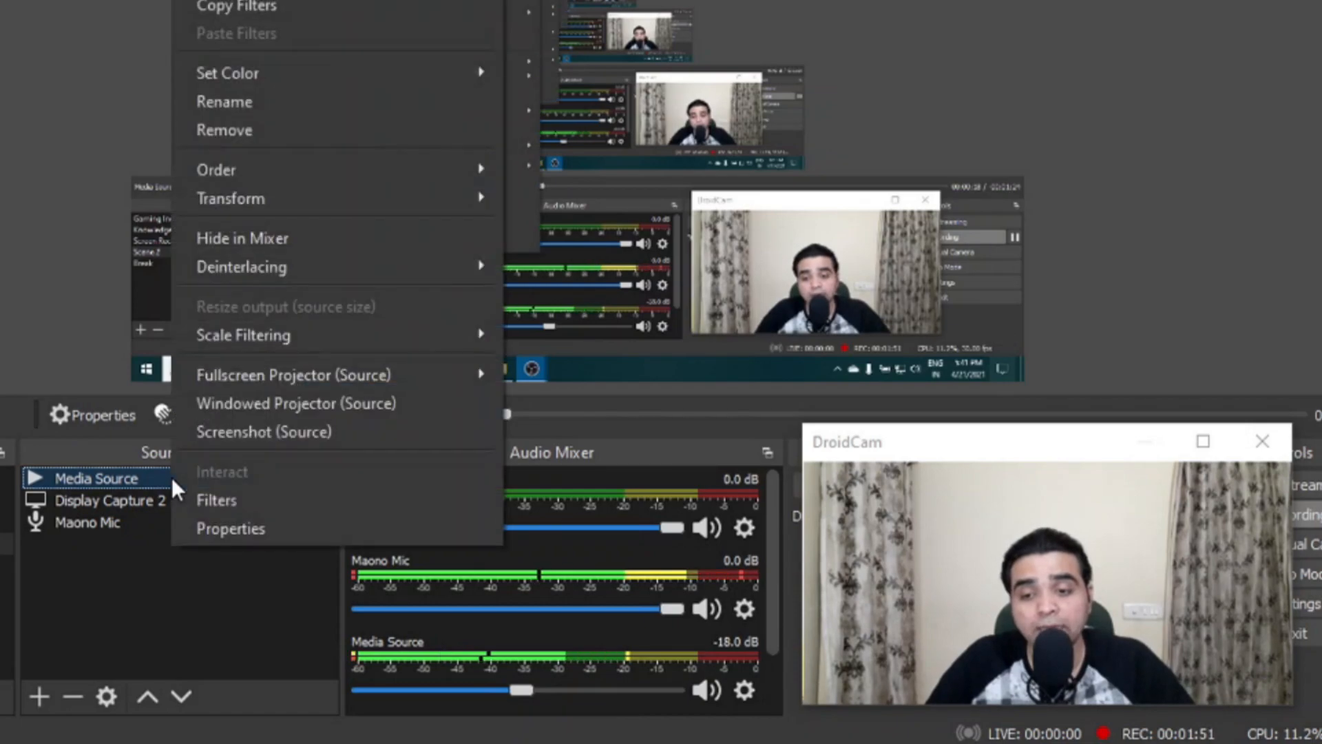
click(235, 503)
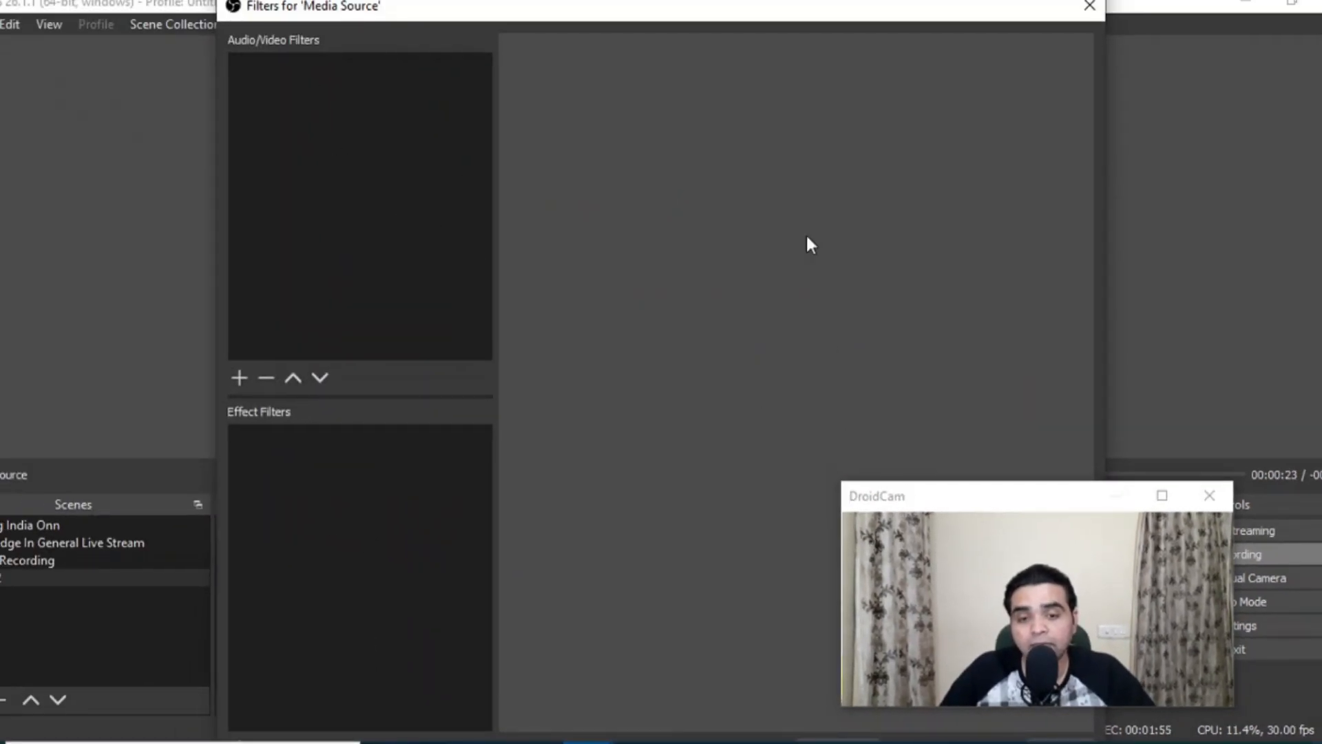
drag(217, 1, 417, 233)
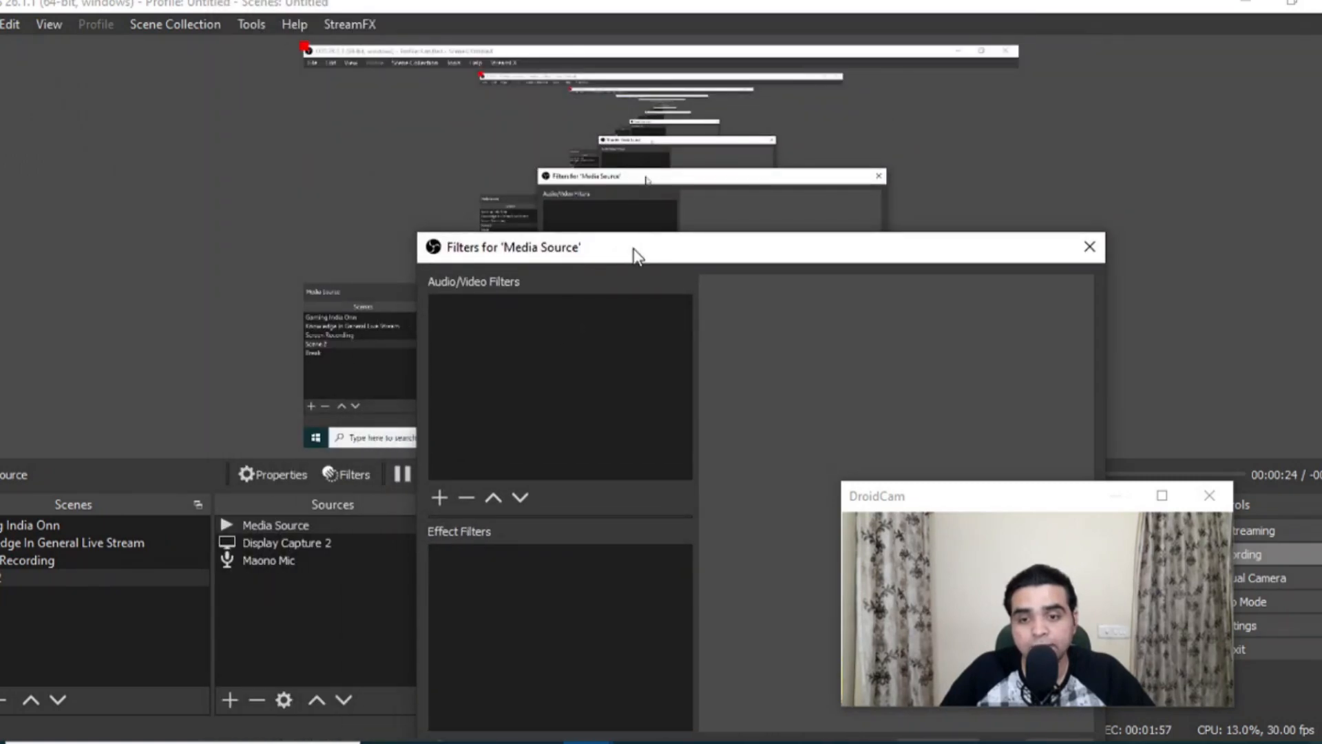
drag(634, 249, 500, 95)
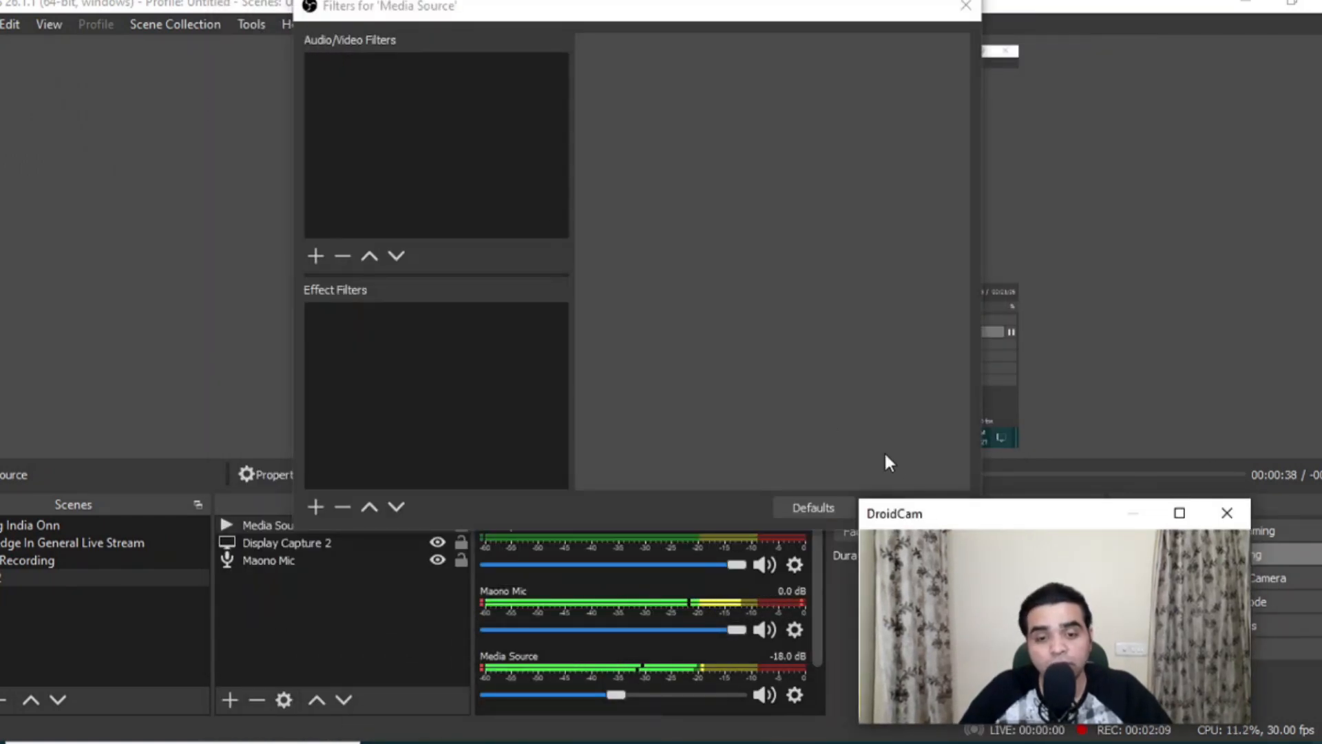
drag(1022, 523, 756, 59)
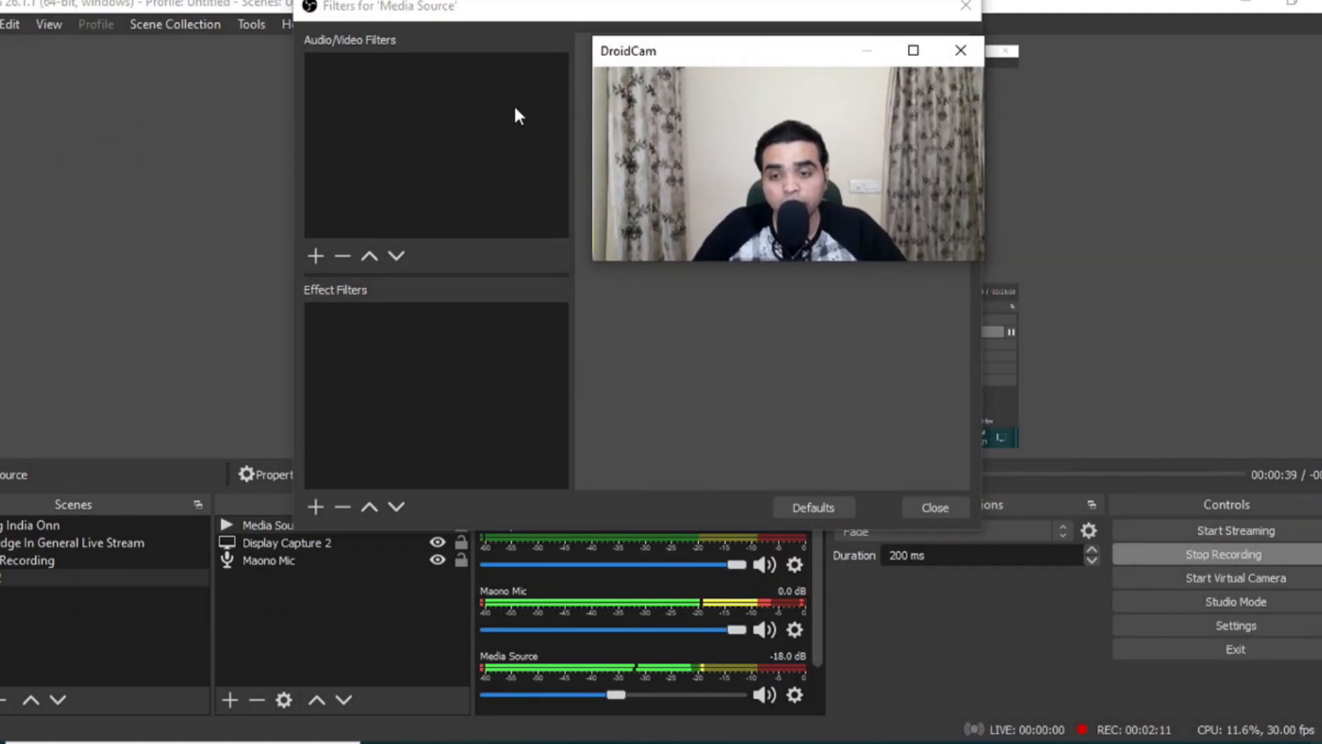
Step: Lower the Media Source volume to -26.7 dB and add a Compressor filter to it under the default name
click(316, 256)
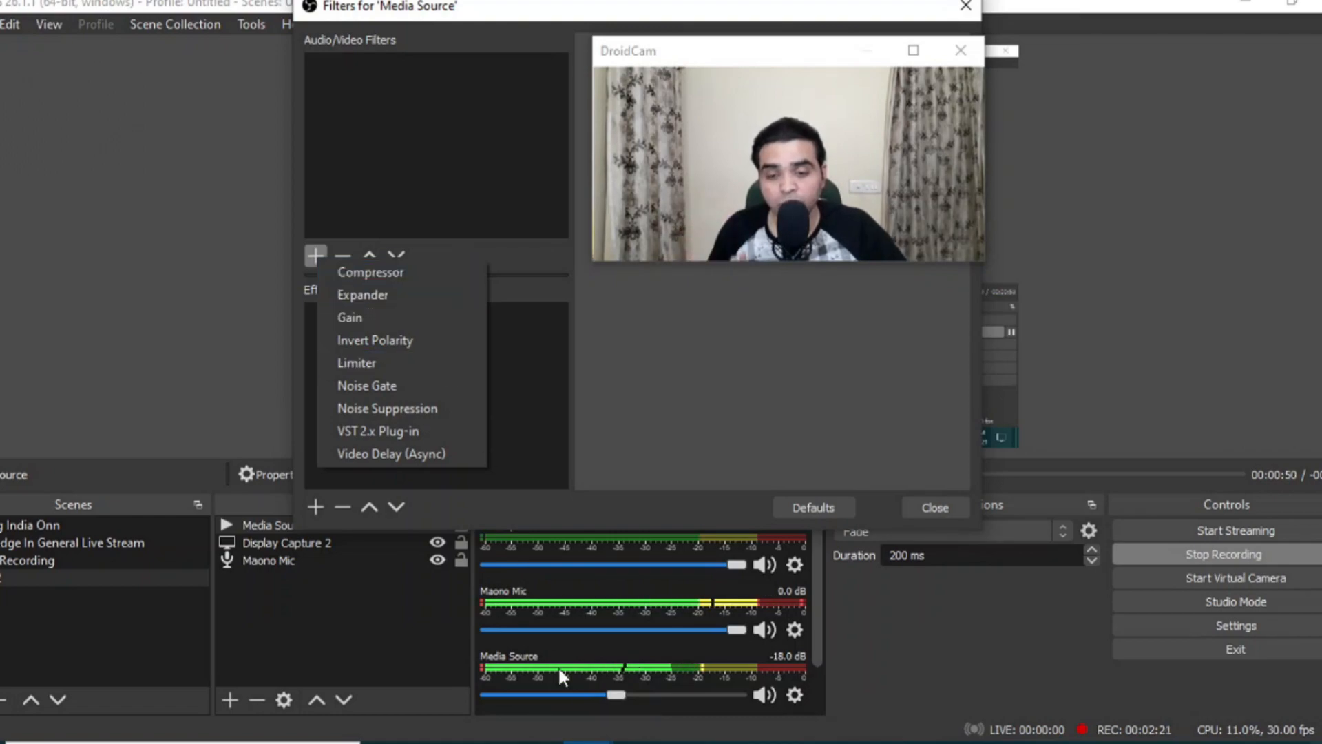
drag(617, 696, 588, 697)
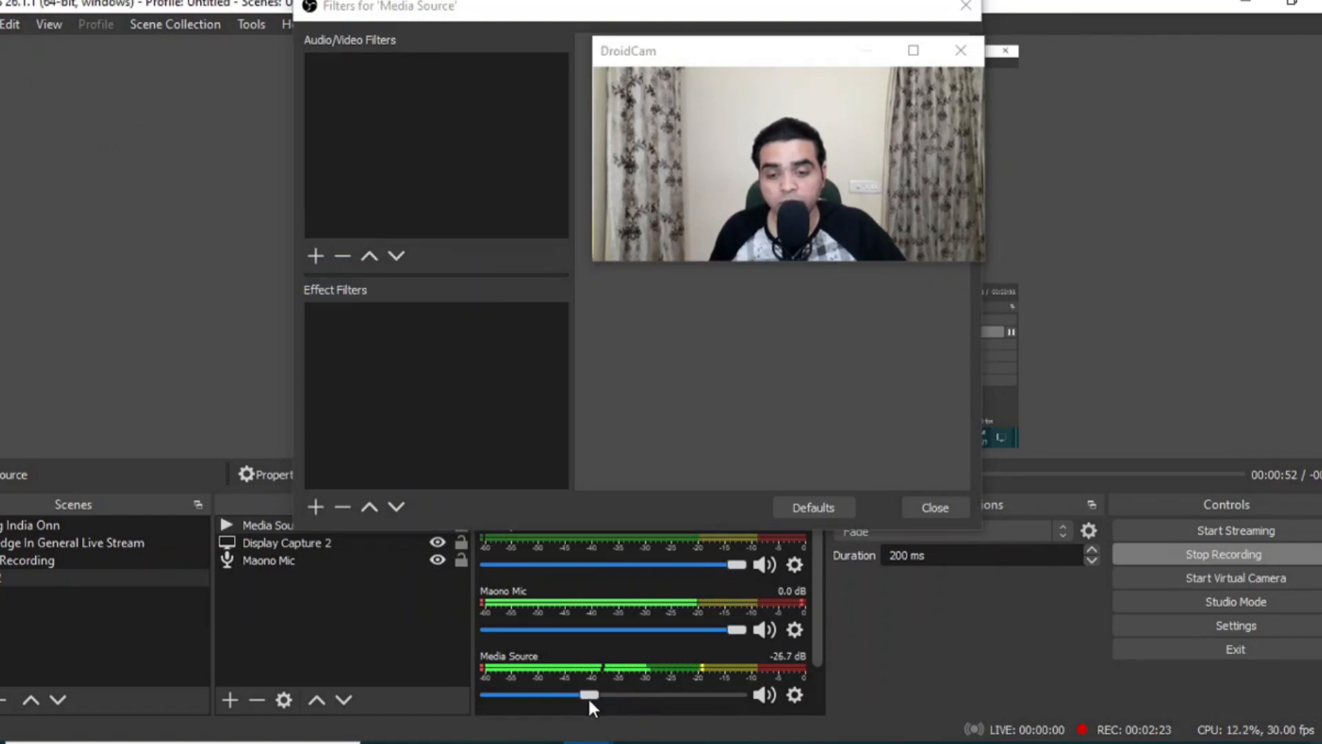
click(321, 252)
click(391, 267)
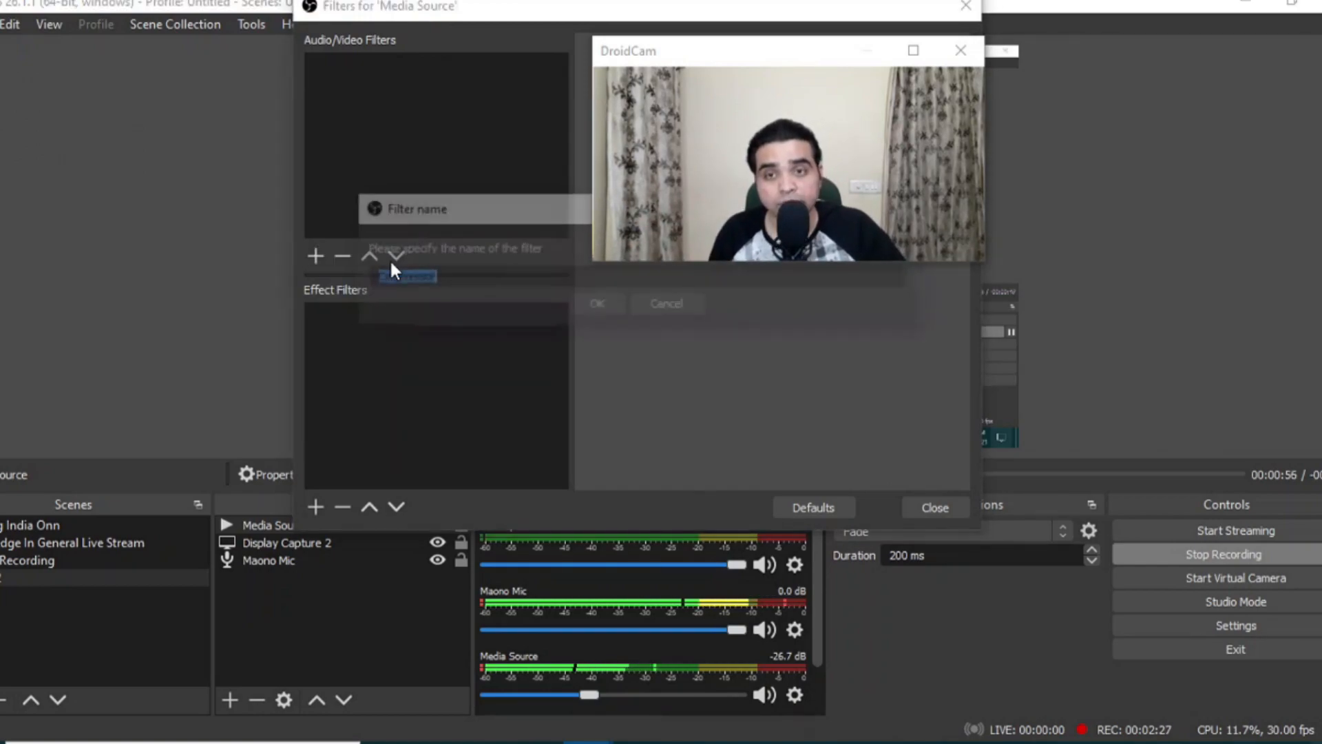
click(594, 307)
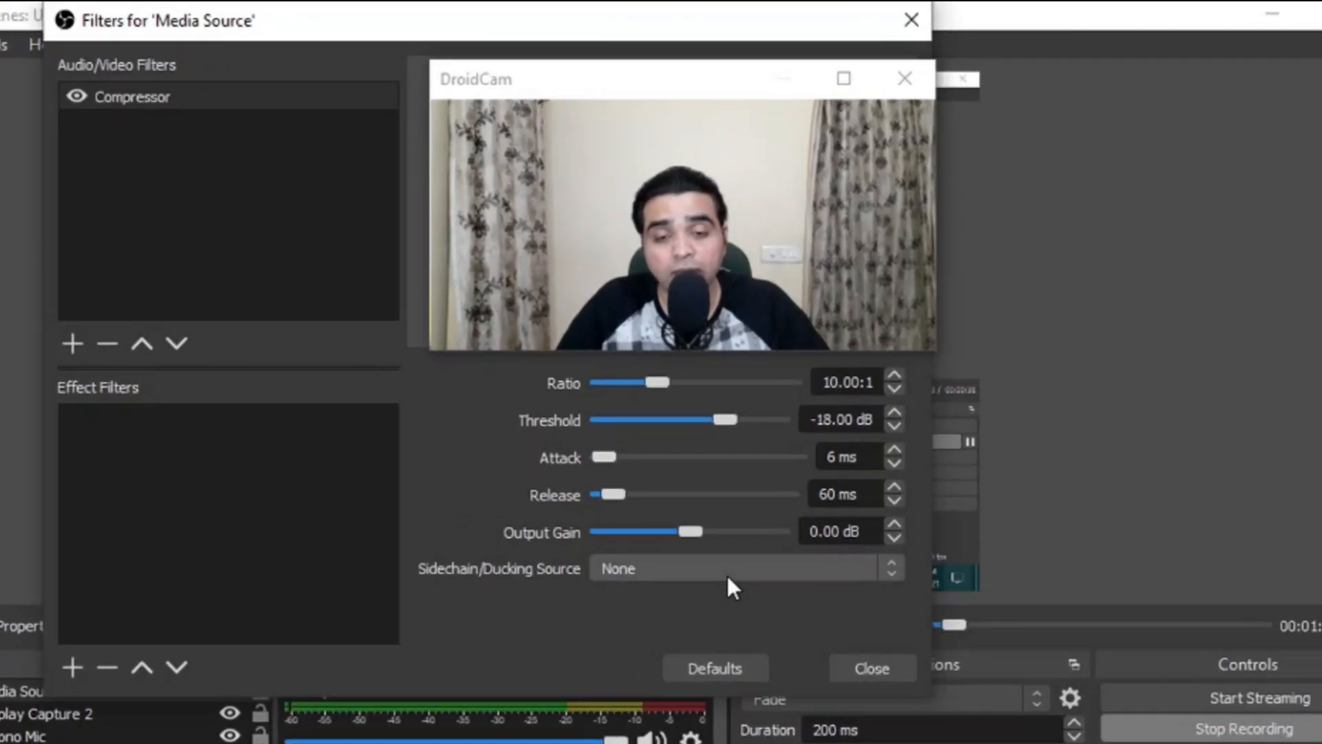
Step: Set the compressor's sidechain/ducking source to Maono Mic and its ratio to 4.00:1
click(729, 576)
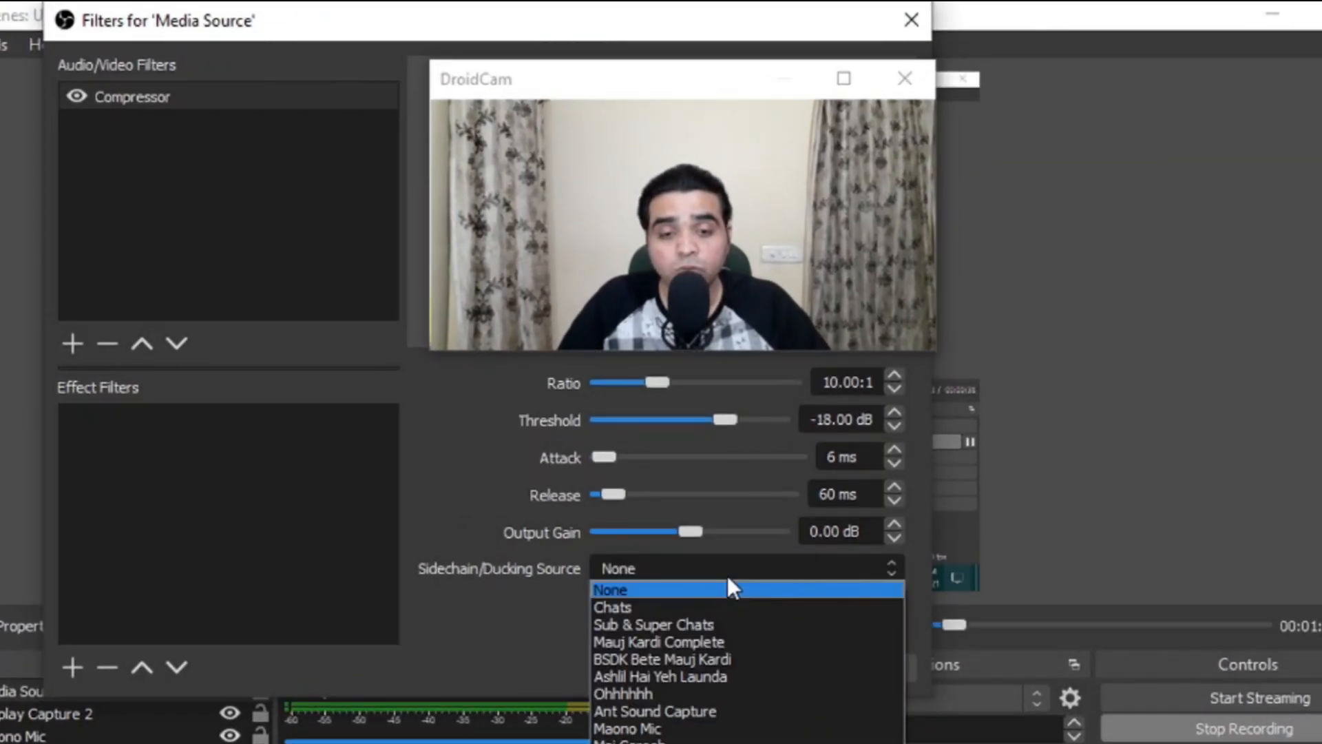
click(654, 728)
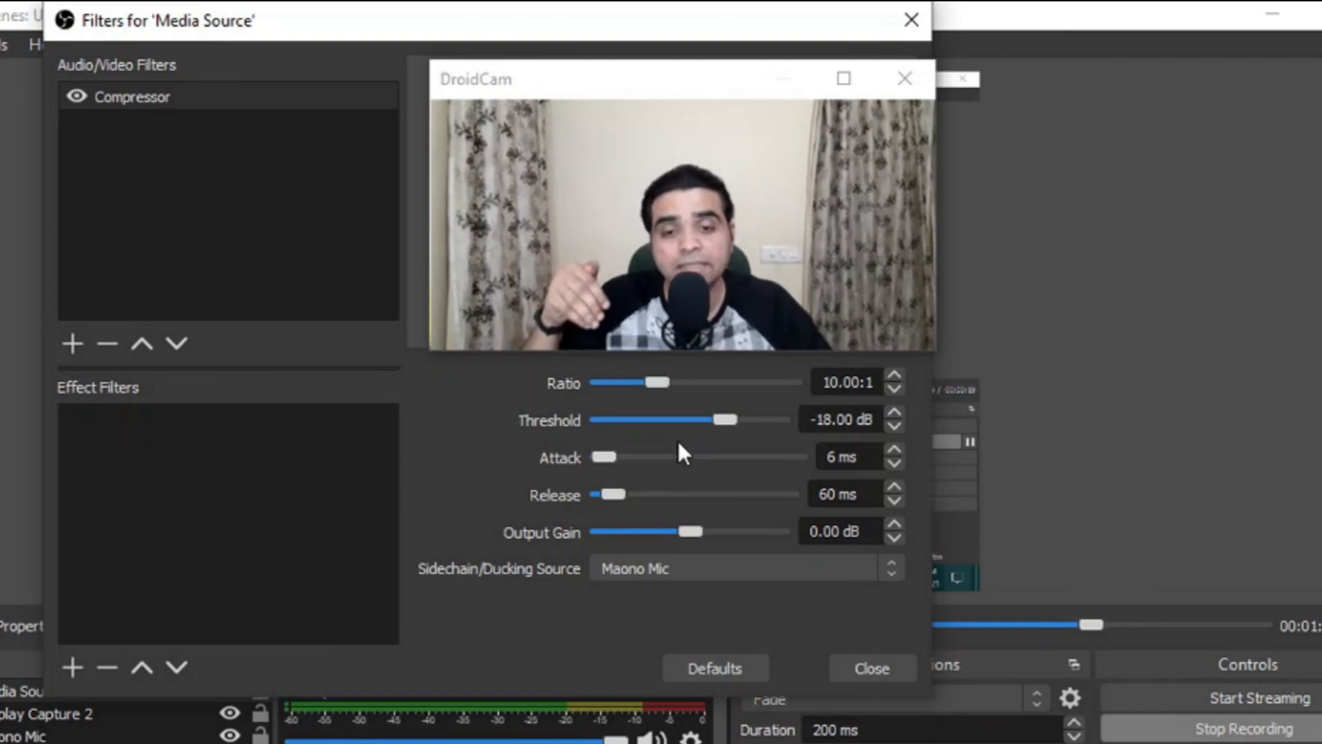
click(893, 388)
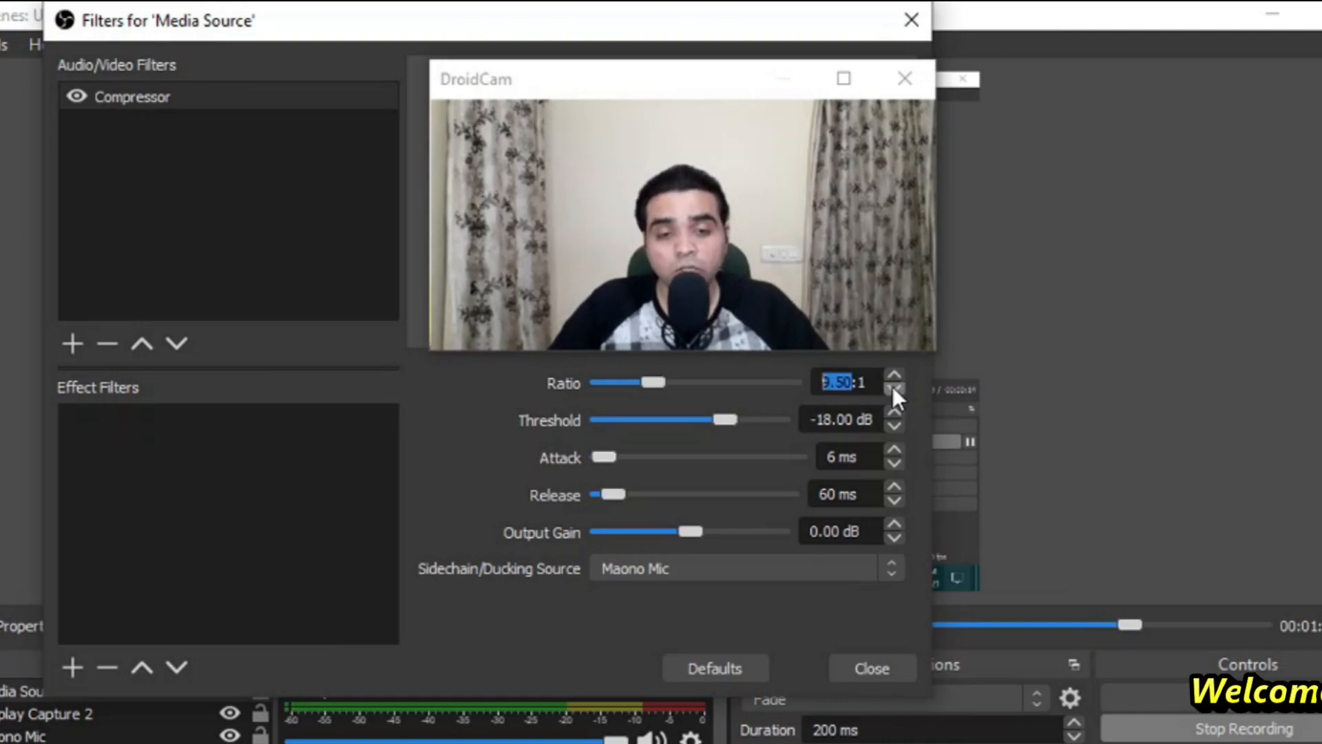
click(892, 387)
click(892, 388)
click(893, 388)
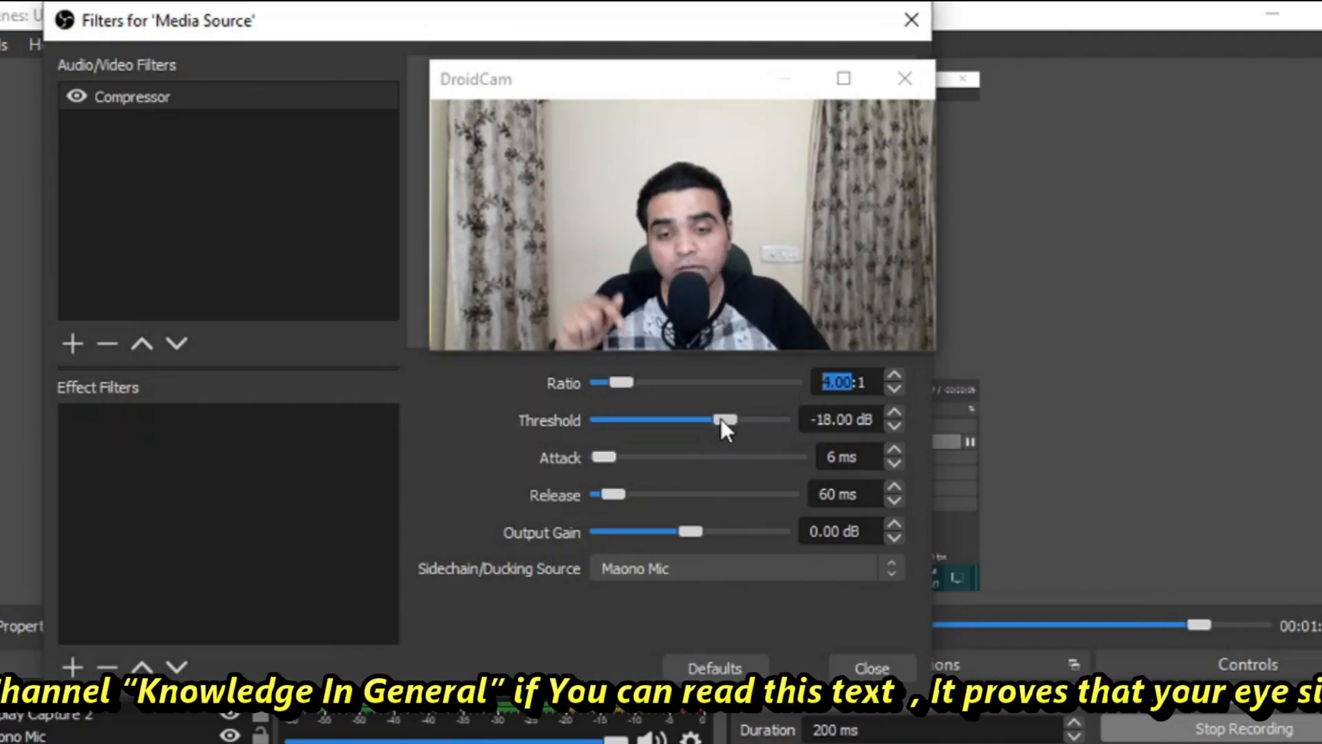
Step: Set the compressor's threshold to -32.00 dB
drag(721, 419, 680, 426)
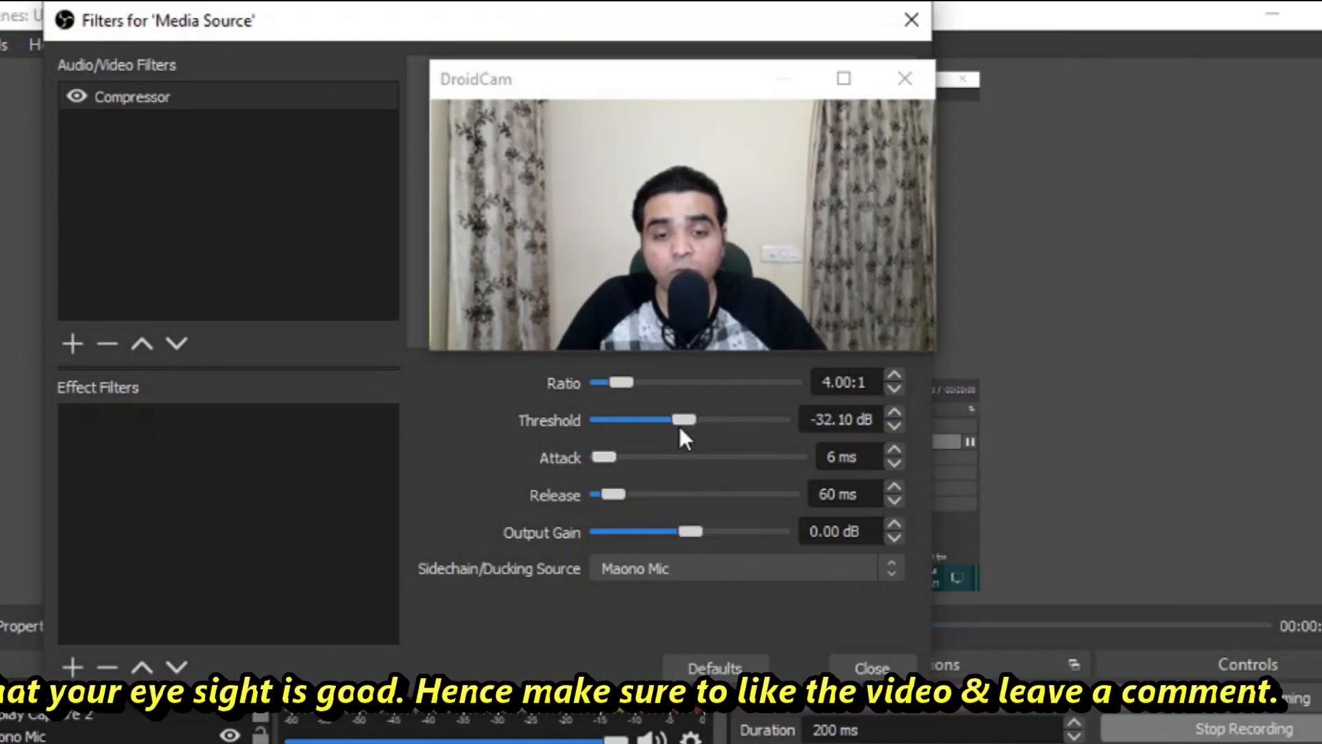
click(893, 425)
click(894, 414)
click(894, 414)
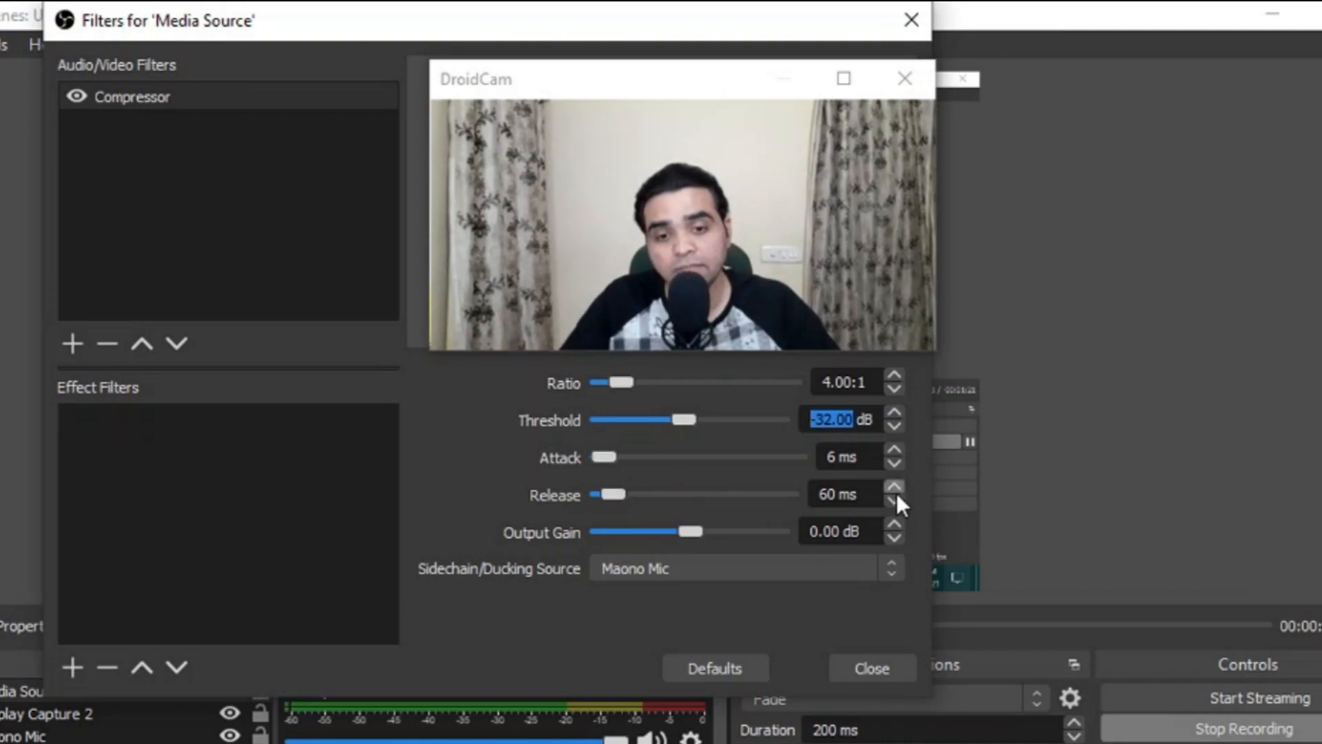
Step: Set the compressor's attack time to 2 ms
click(896, 462)
click(896, 463)
click(895, 463)
click(895, 463)
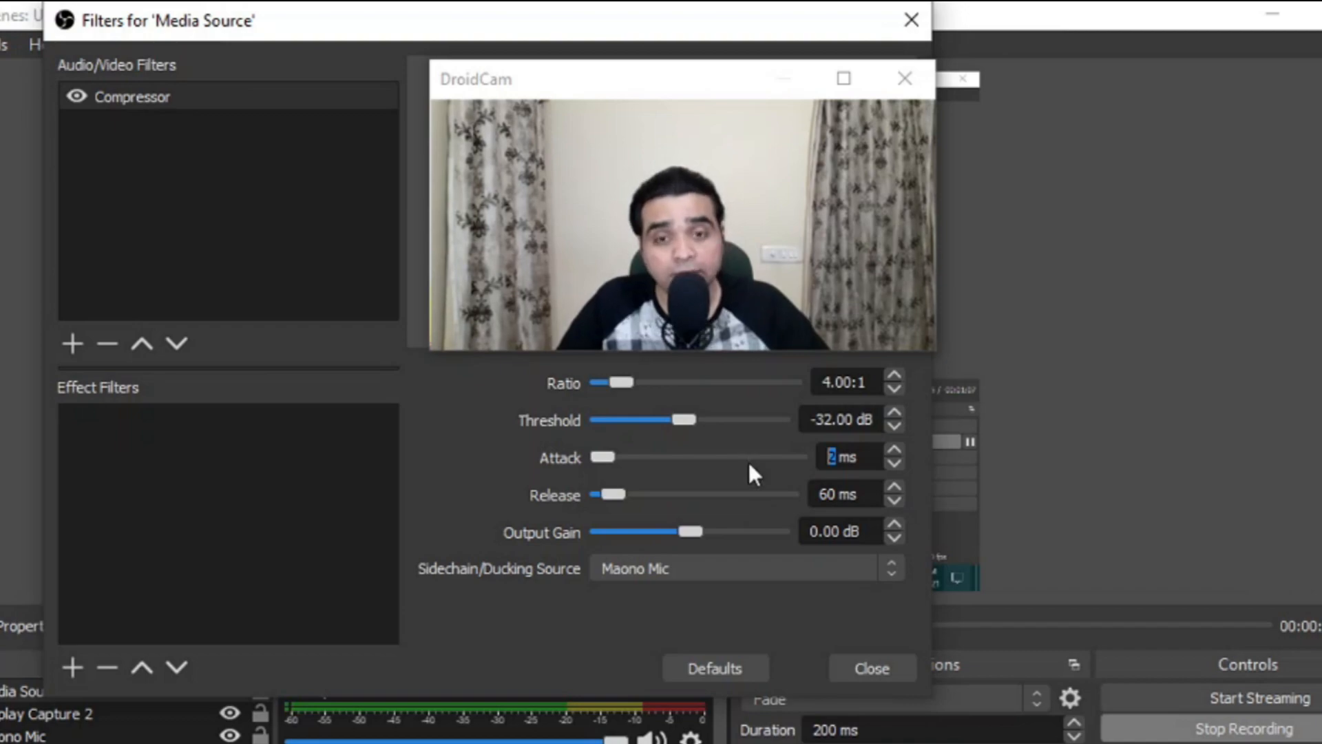
Step: Set the compressor's release time to 200 ms
drag(610, 496, 639, 497)
click(895, 500)
click(895, 500)
click(900, 499)
click(900, 500)
click(899, 500)
click(899, 500)
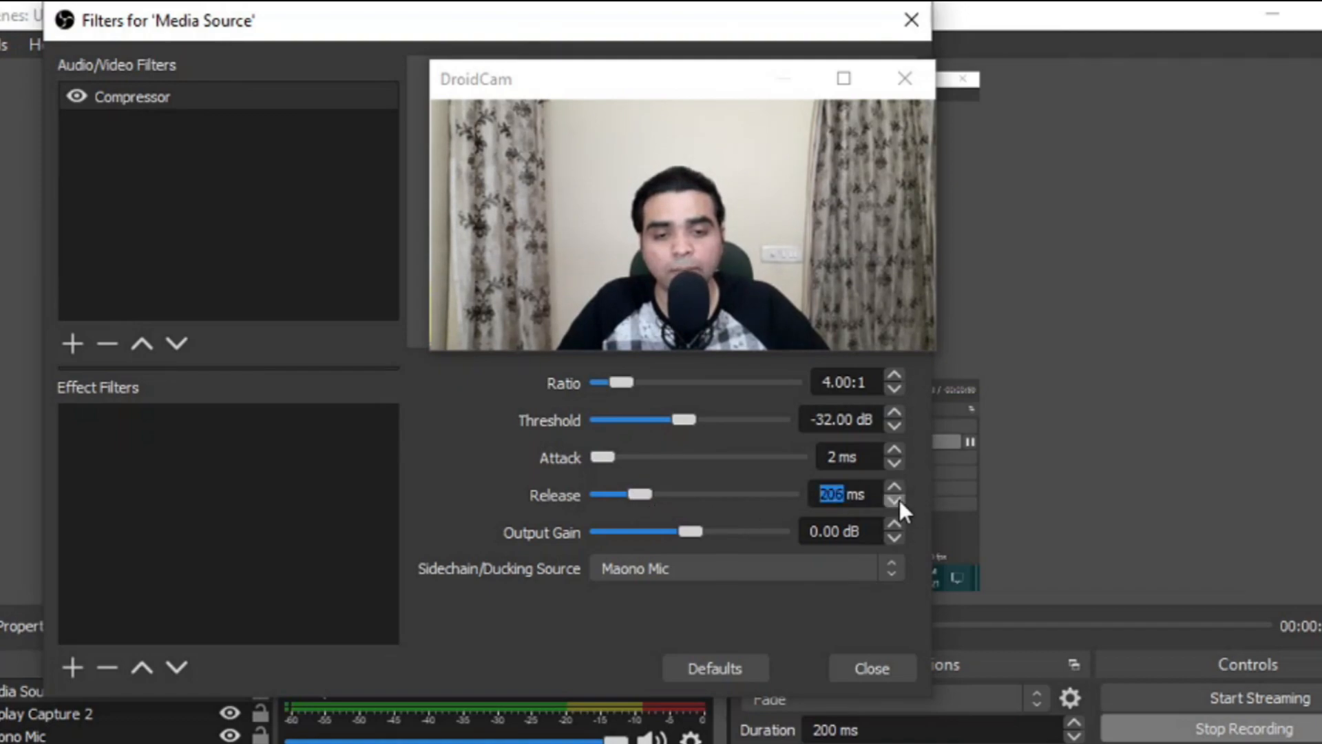
click(899, 500)
click(900, 500)
click(898, 499)
click(898, 499)
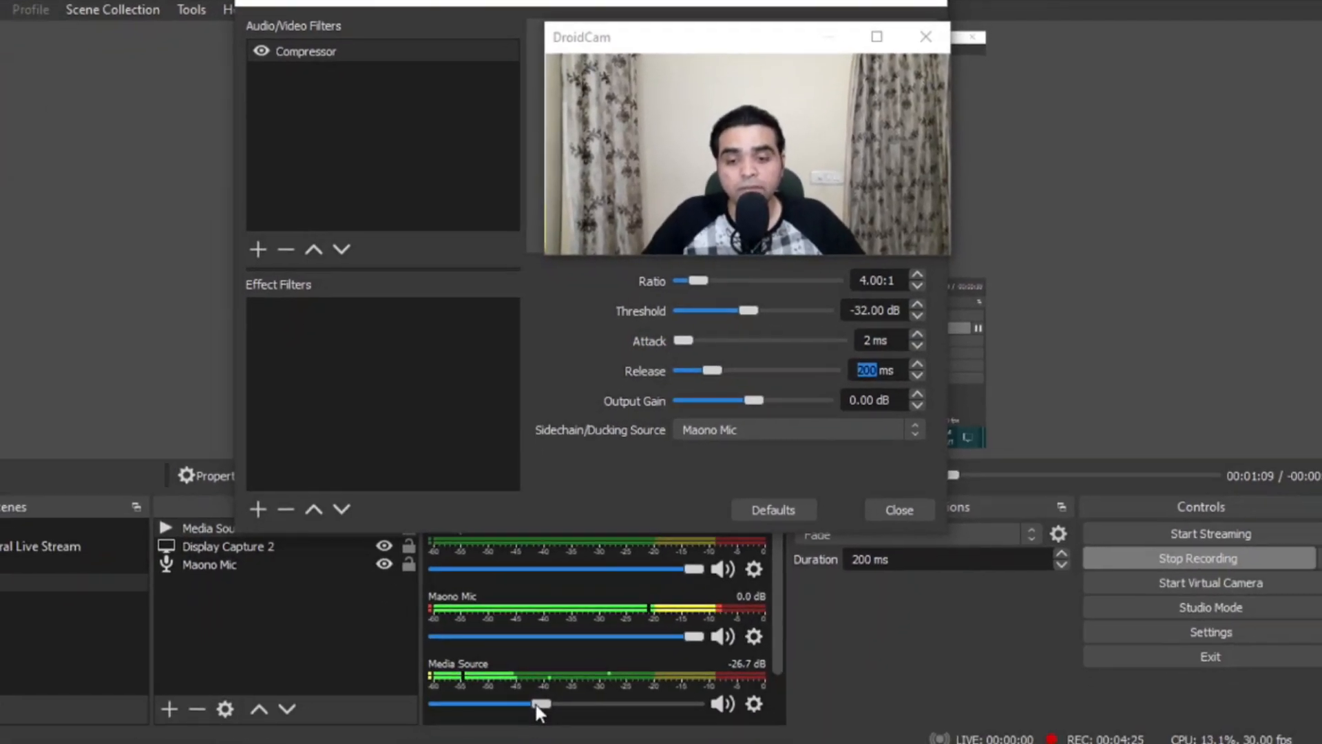
Step: Raise the Media Source volume to -12.9 dB and hide the source in the scene once its filters are closed
drag(536, 704, 589, 710)
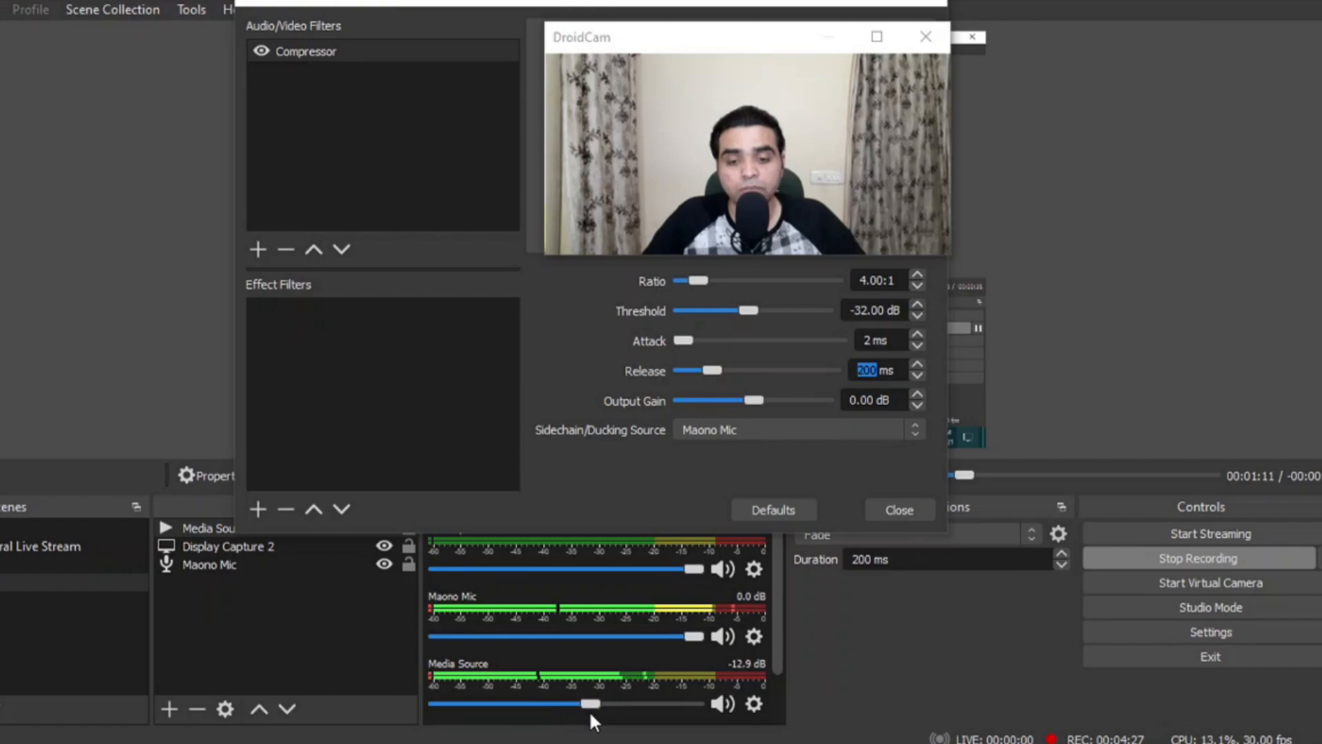
click(899, 509)
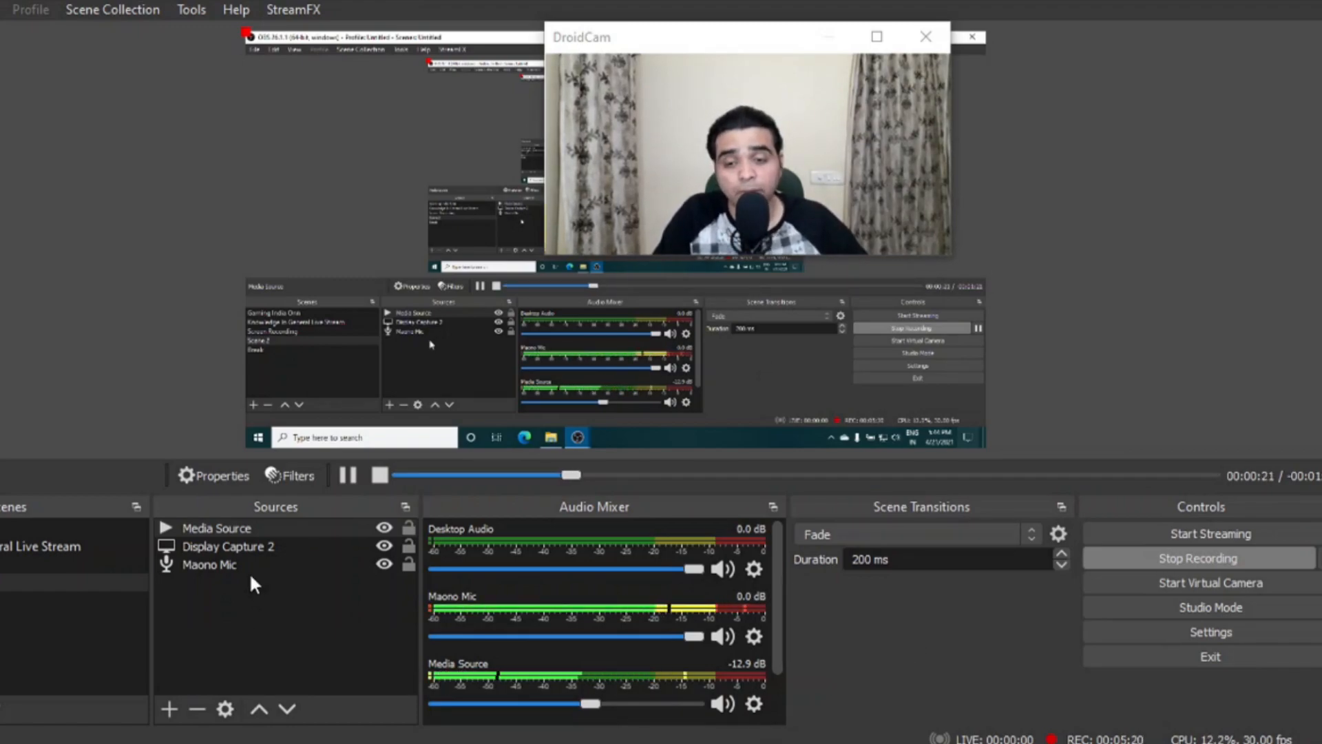
click(384, 527)
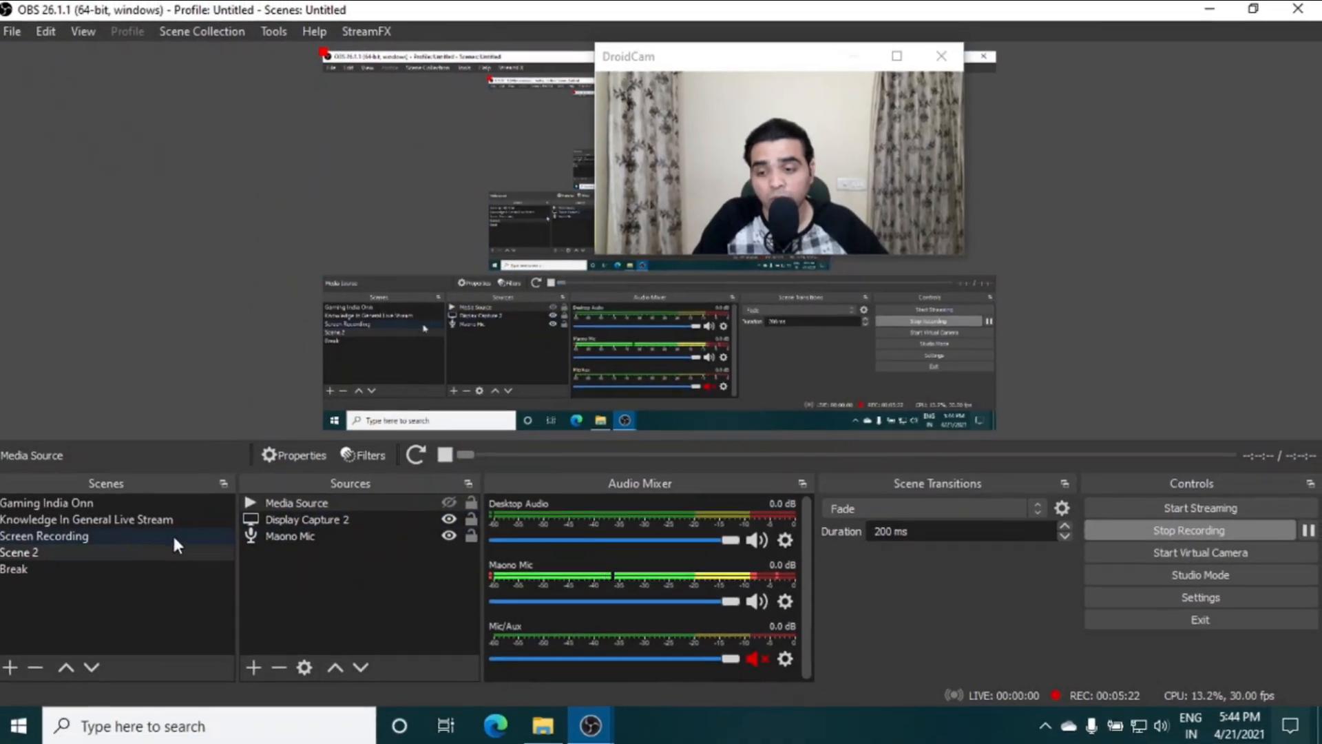